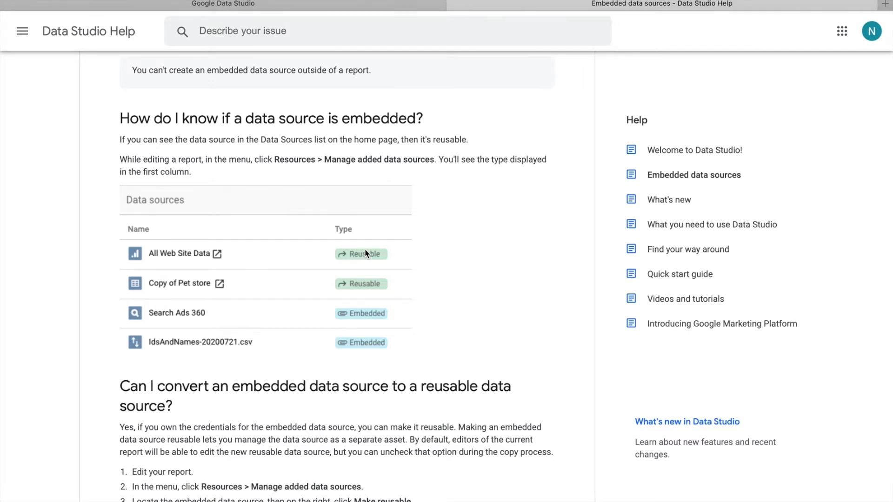
Step: Open the COVID-19 Cases in Nigeria report for editing and display its list of added data sources
scroll(365, 253, up, 9)
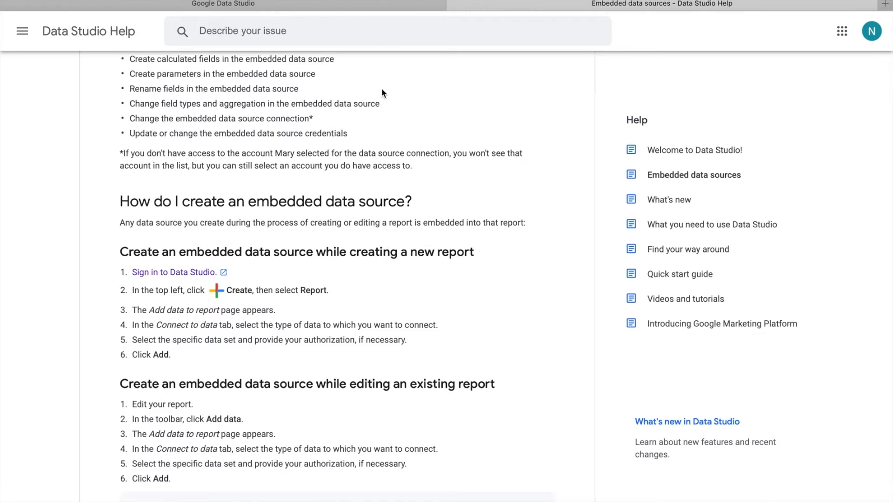
scroll(381, 93, down, 1)
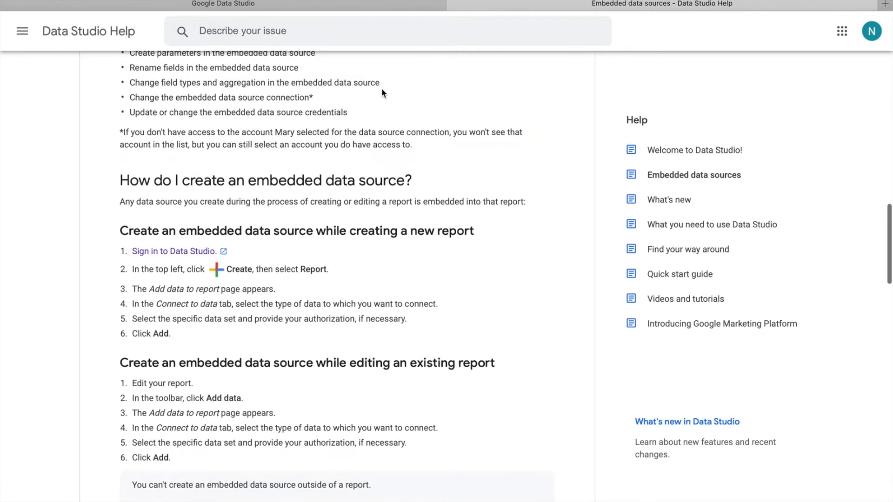
click(368, 10)
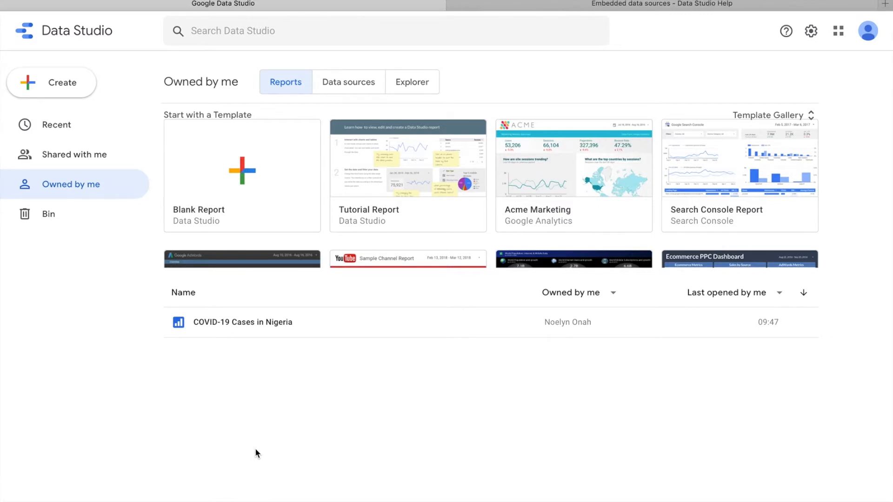
click(227, 322)
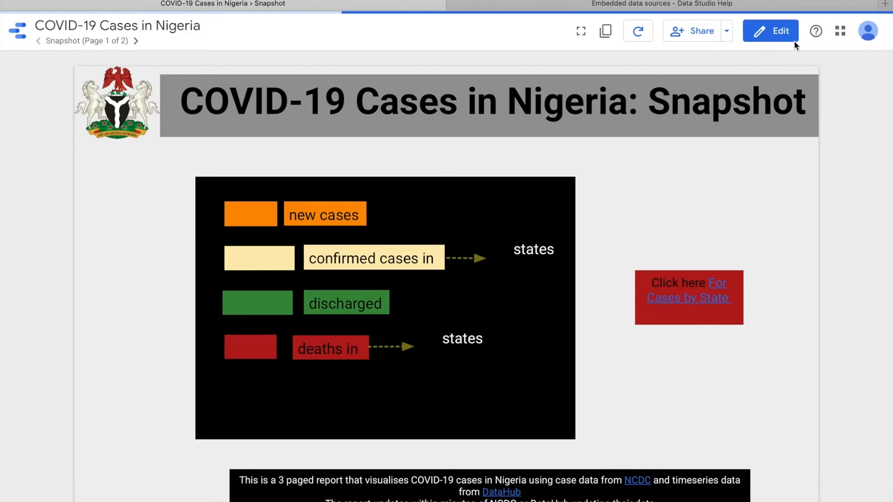
click(793, 39)
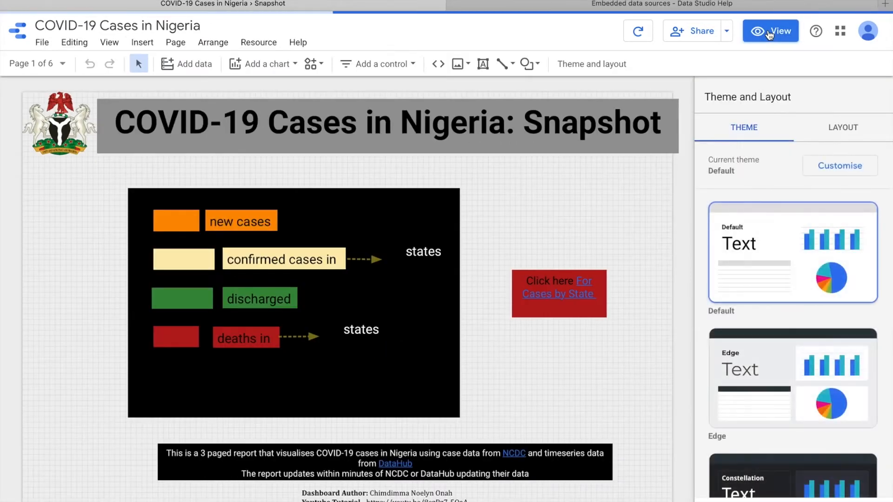
click(261, 43)
click(299, 66)
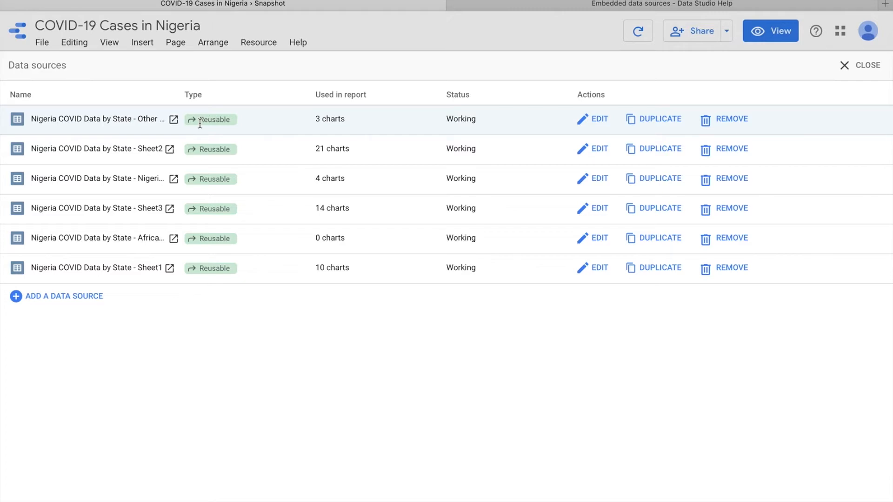
Step: Switch to Google Chrome and open the COVID-19 Cases in Nigeria report shared with this account for editing
key(ctrl+Up)
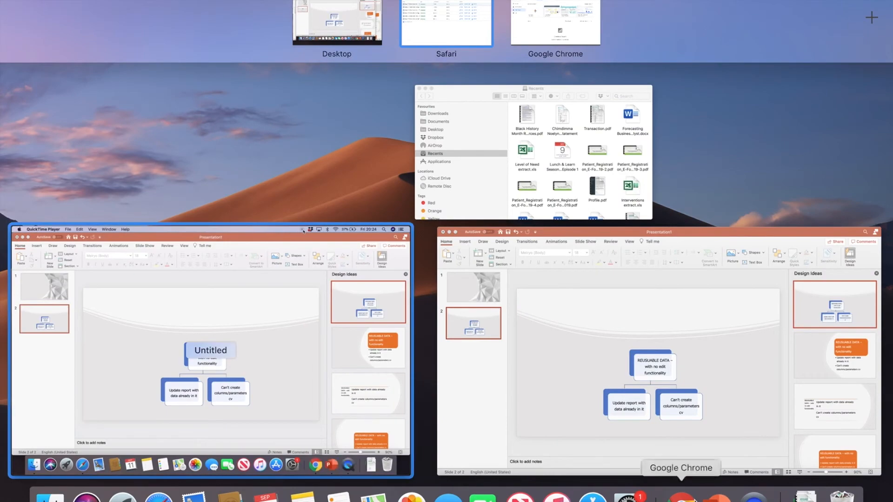
click(682, 497)
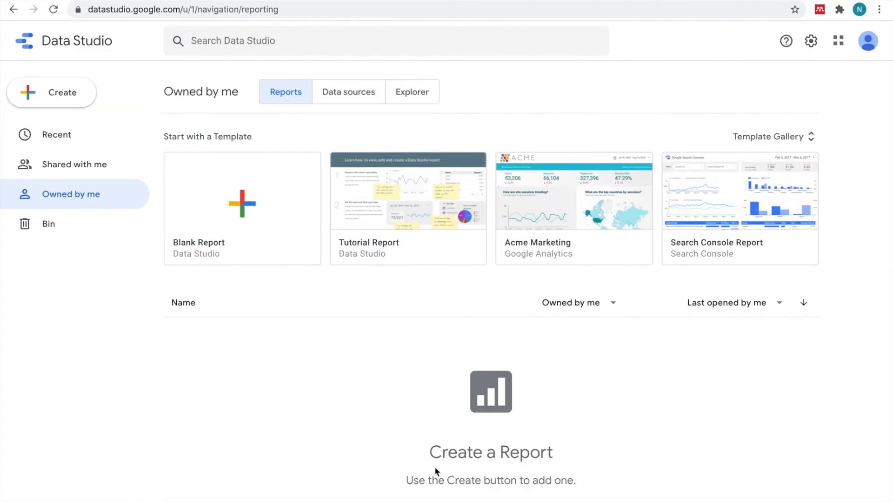
click(88, 171)
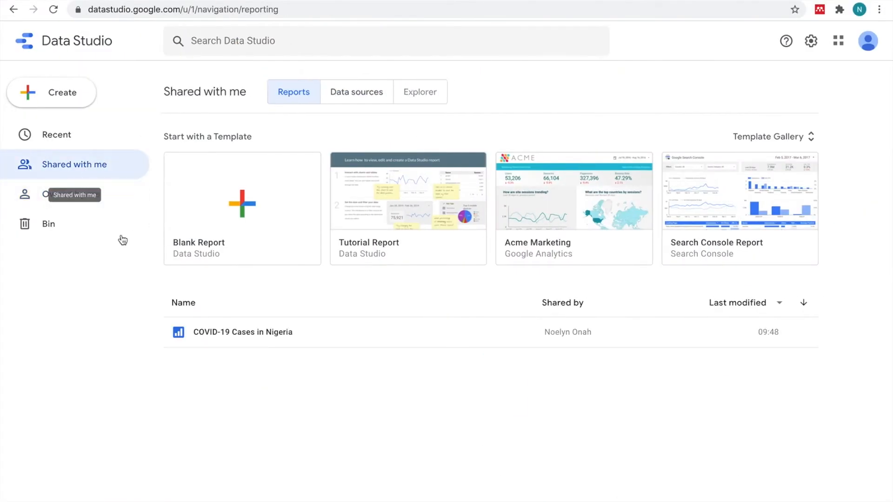
click(220, 331)
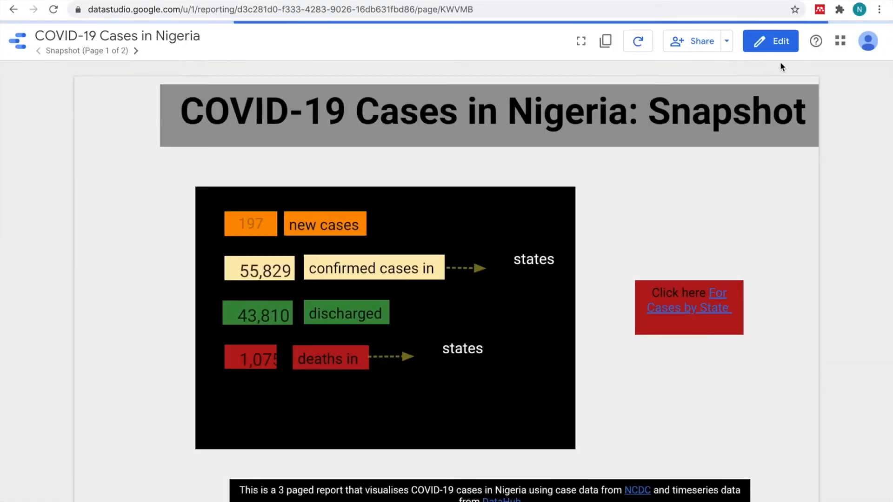
click(773, 54)
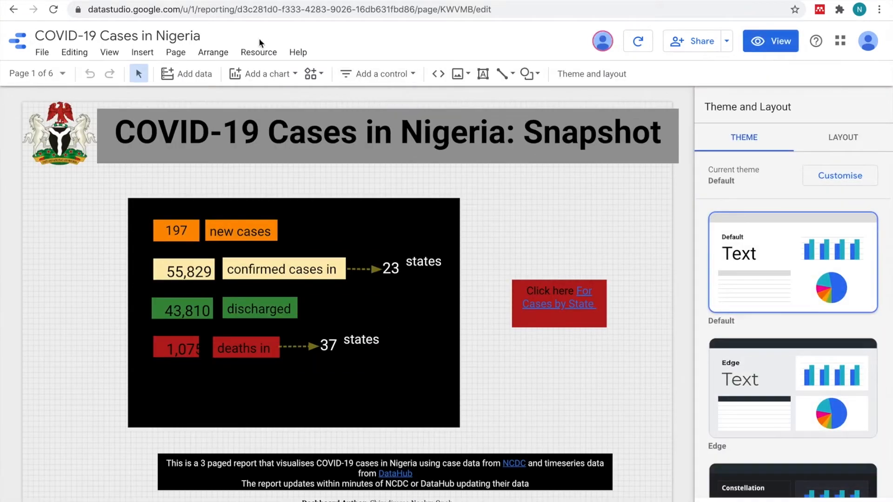
Step: Review the editing options for the shared report's added data sources and inspect the confirmed-cases scorecard's data source
click(257, 53)
click(298, 76)
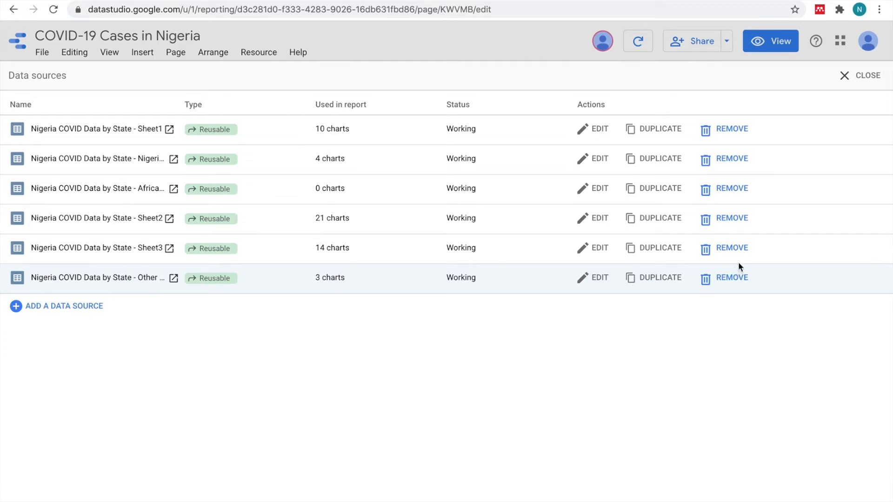
click(852, 78)
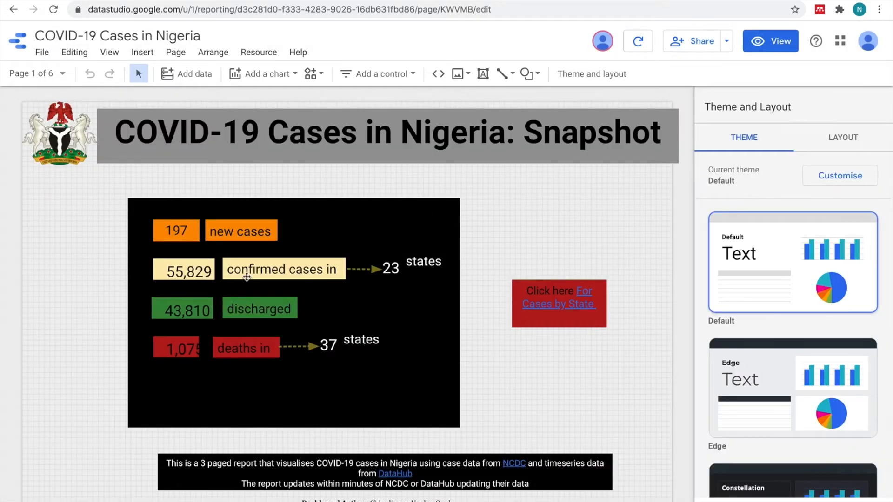
click(171, 268)
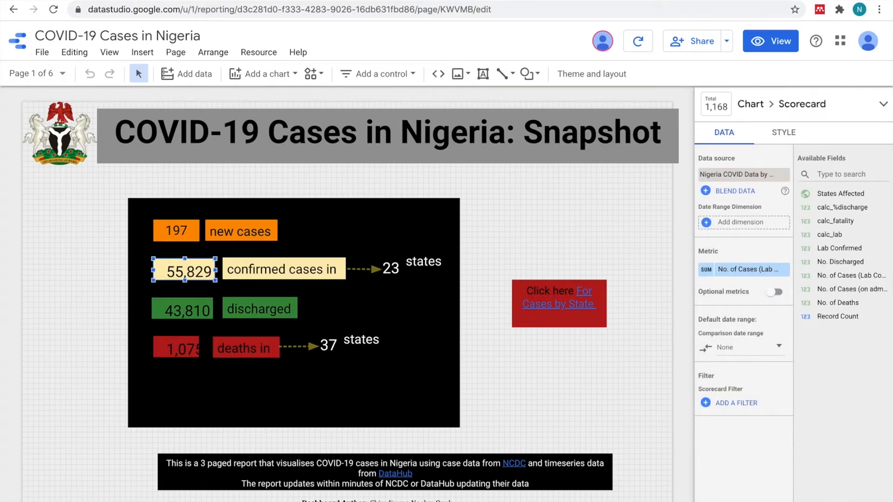
Step: Switch to Safari, close the data sources list and inspect the confirmed-cases scorecard's data source in the owner's report
key(ctrl+Up)
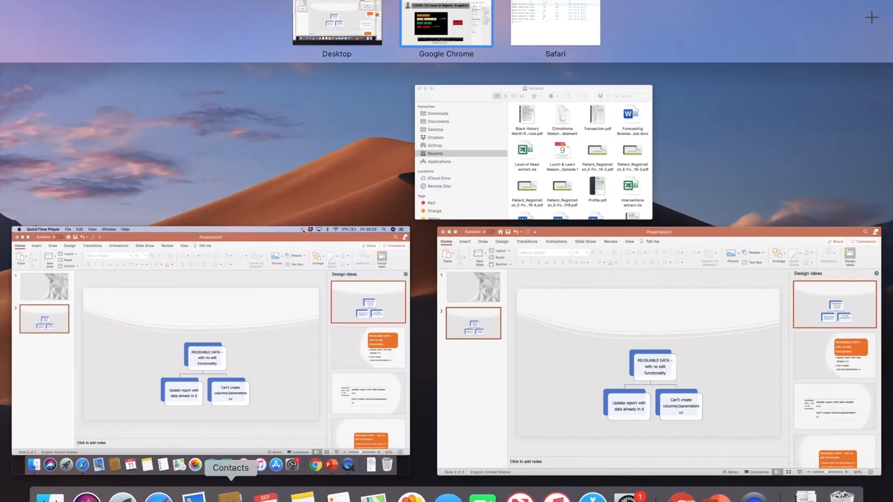
click(161, 498)
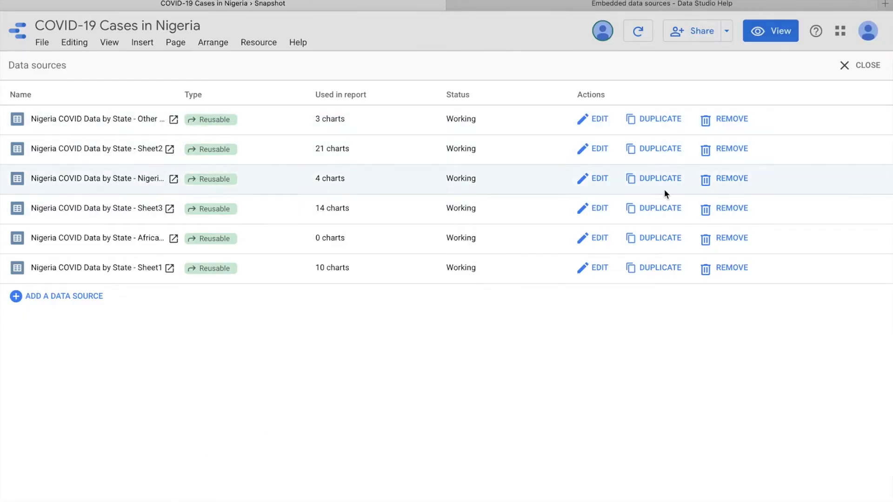
click(871, 78)
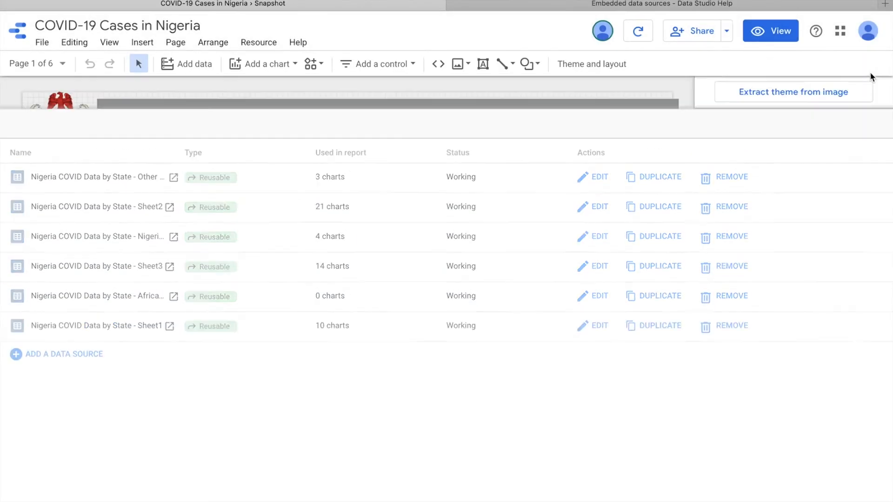
click(190, 262)
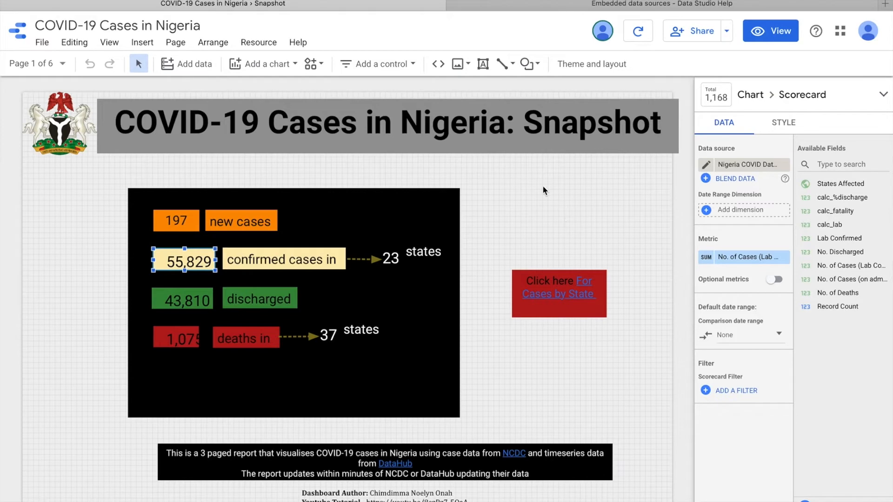
Step: Add the longLat worksheet of the LongLatNigeria spreadsheet to the report through the Google Sheets connector
click(203, 67)
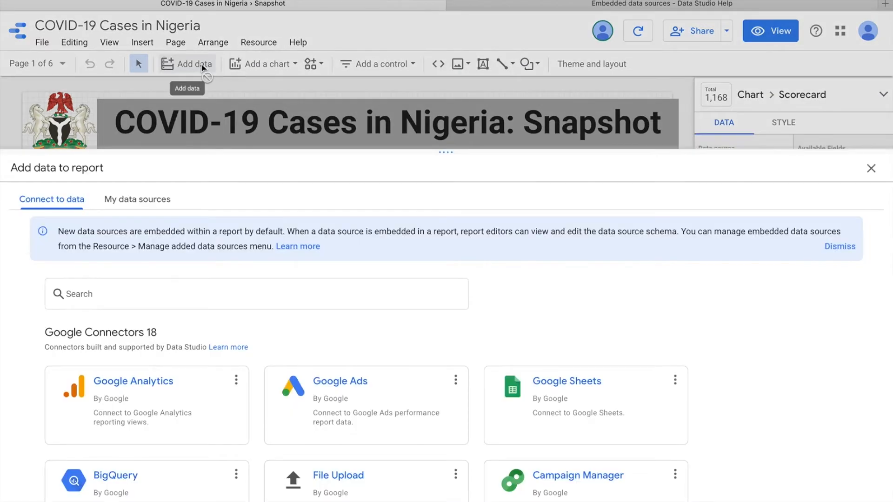
click(580, 387)
click(305, 306)
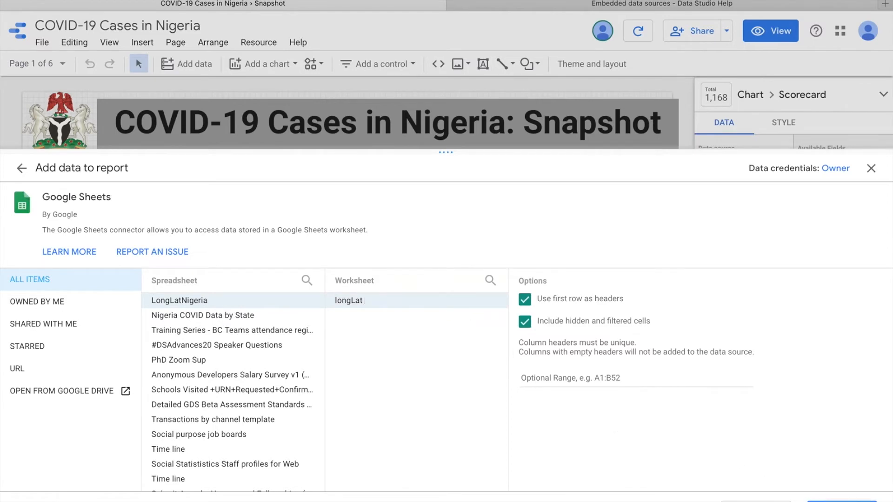
click(841, 500)
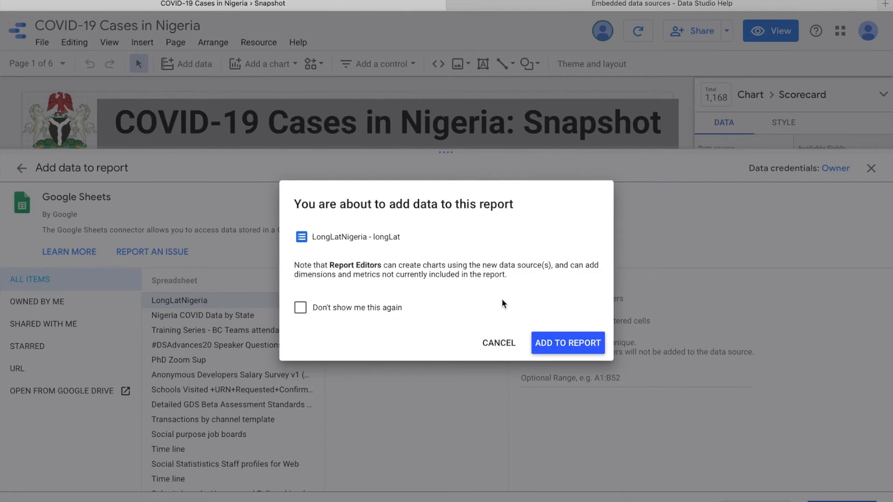
click(576, 344)
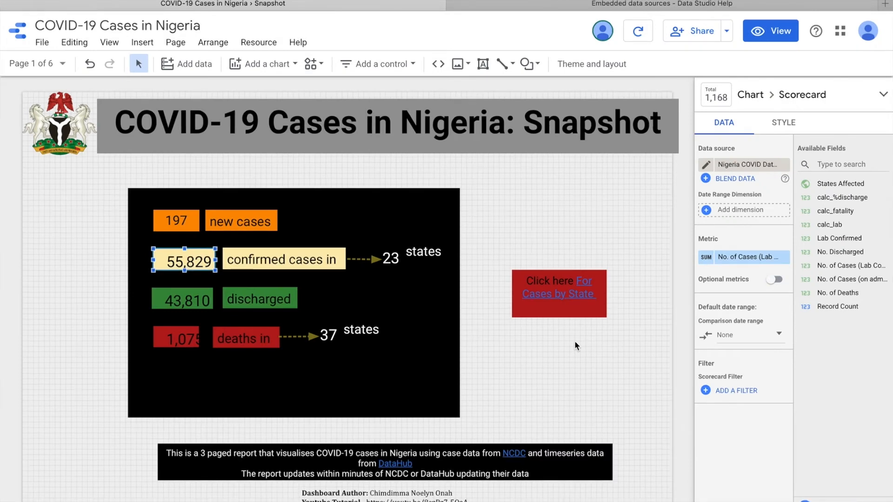
Step: Add a new blank page to the report
click(42, 44)
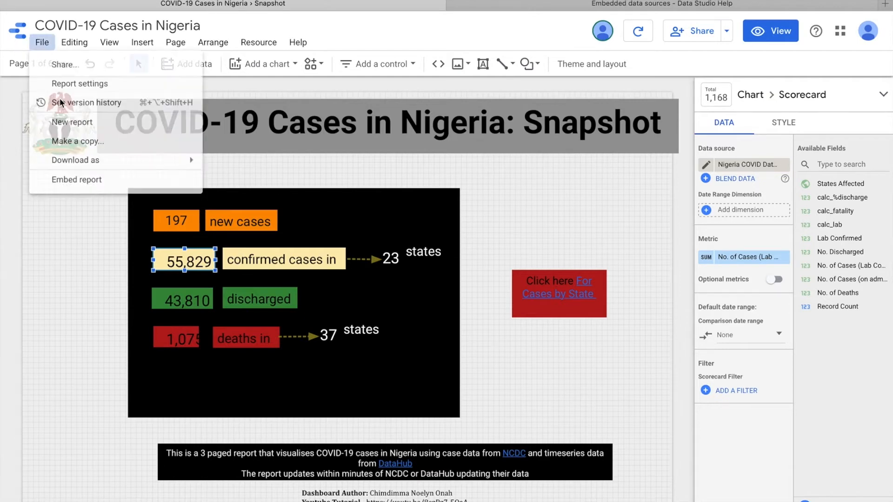
click(20, 65)
click(20, 65)
click(89, 277)
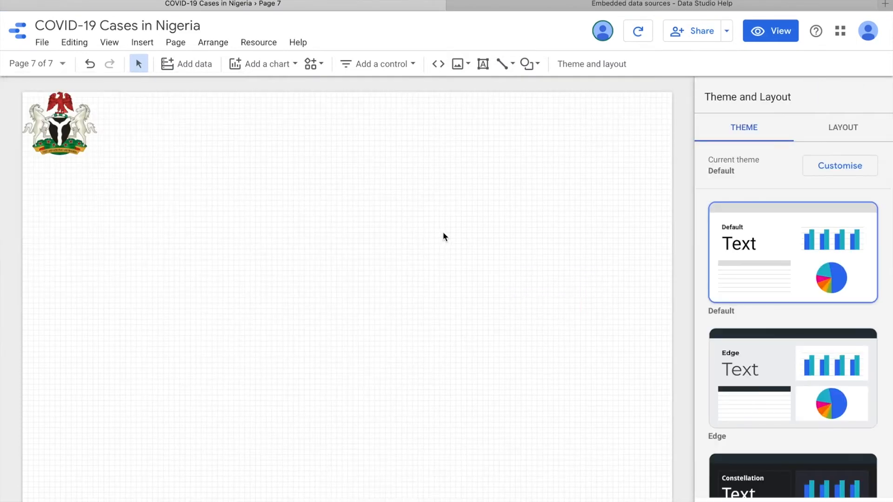
Step: Insert a plain table chart near the upper middle of the new page
click(278, 64)
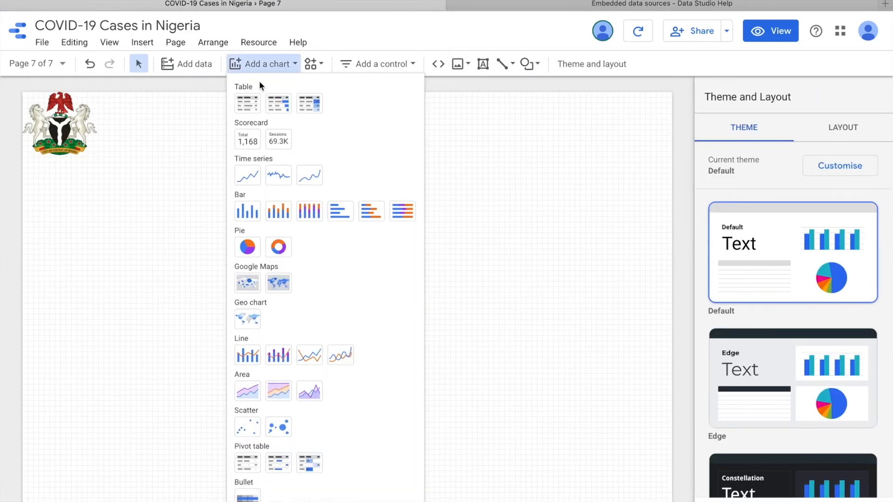
click(251, 113)
click(272, 182)
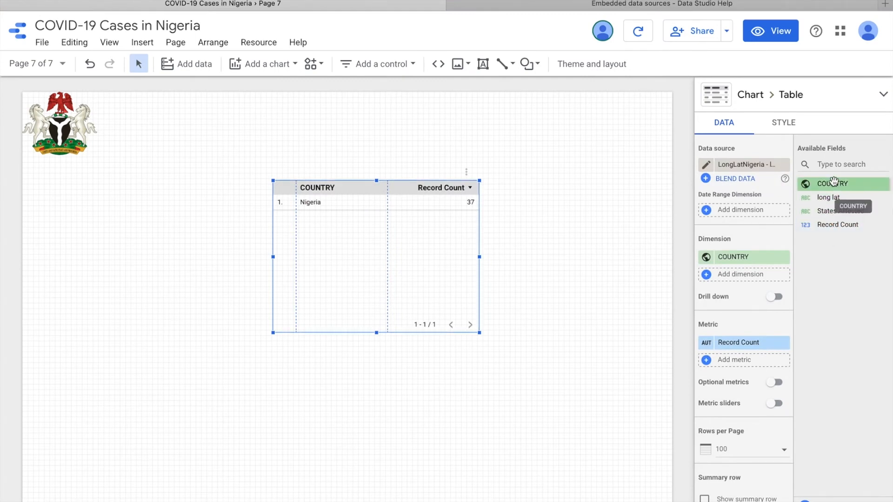
Step: Add States Affected as the table's second dimension beside COUNTRY and replace it with long lat
drag(833, 181, 757, 259)
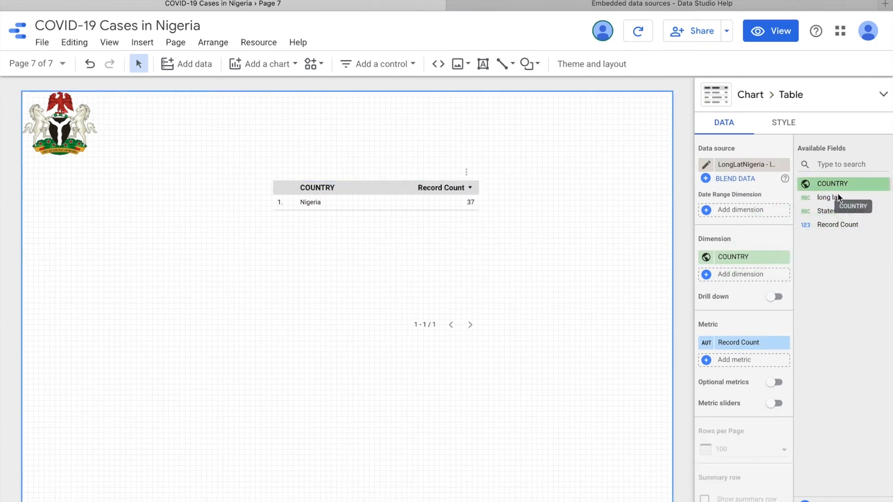
drag(825, 211, 763, 274)
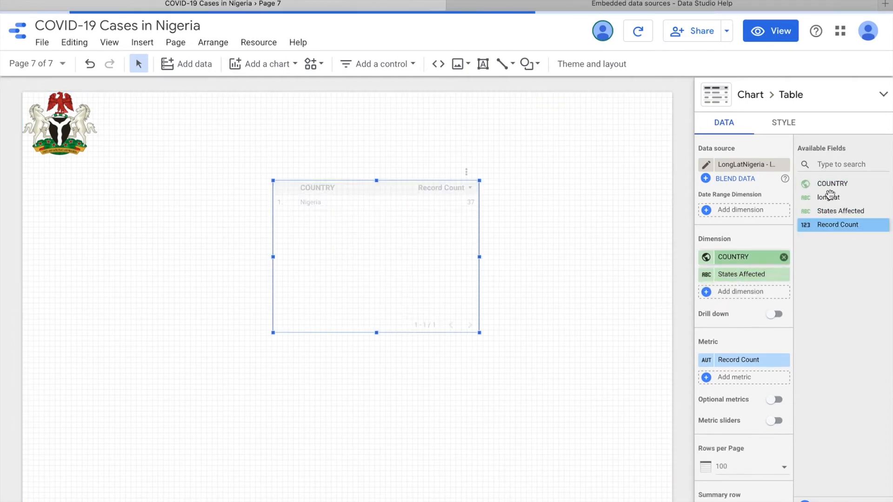
drag(831, 199, 733, 300)
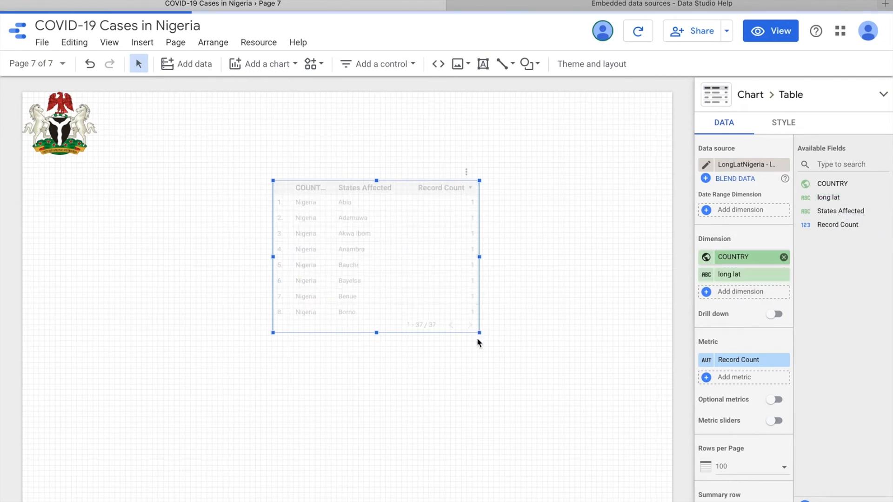
Step: Enlarge the table toward the page's lower right and remove its Record Count metric
drag(479, 333, 628, 448)
click(783, 360)
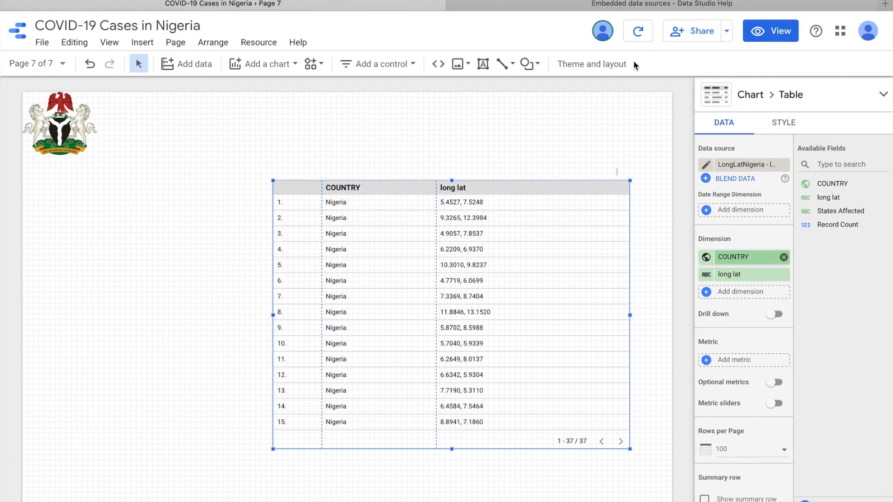
Step: Check the type of the LongLatNigeria - longLat source among the report's added data sources and close the list
click(261, 46)
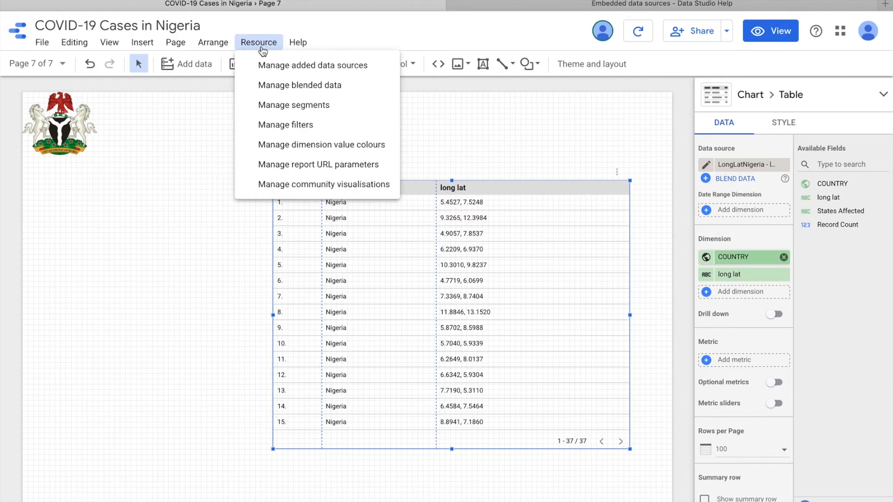
click(264, 70)
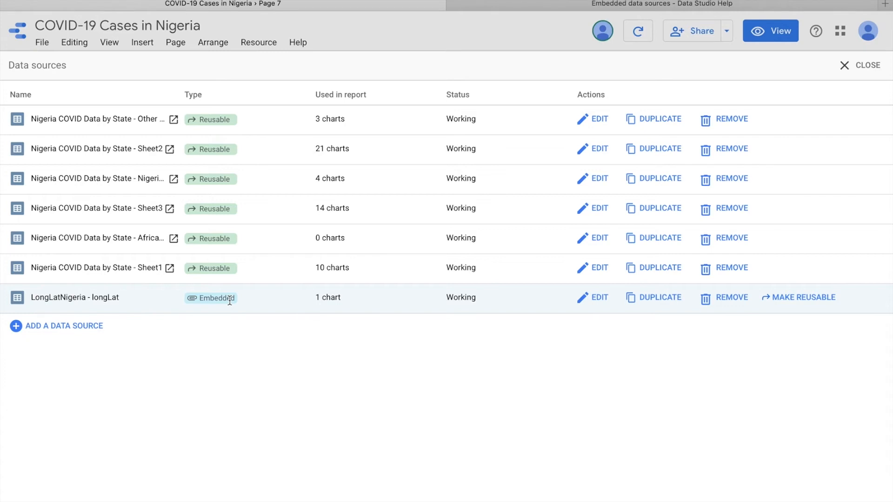
click(837, 65)
Step: Switch to the shared editor's report in Chrome, refresh its data and check the list of added data sources
key(ctrl+Up)
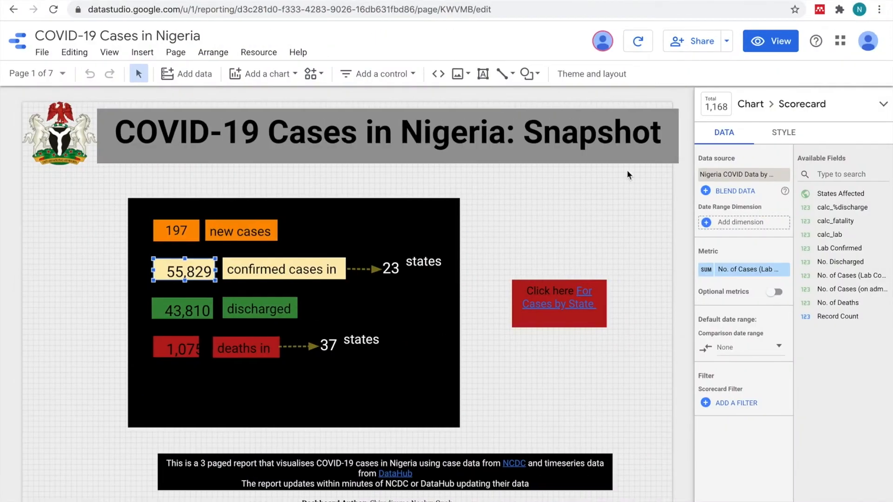
click(637, 45)
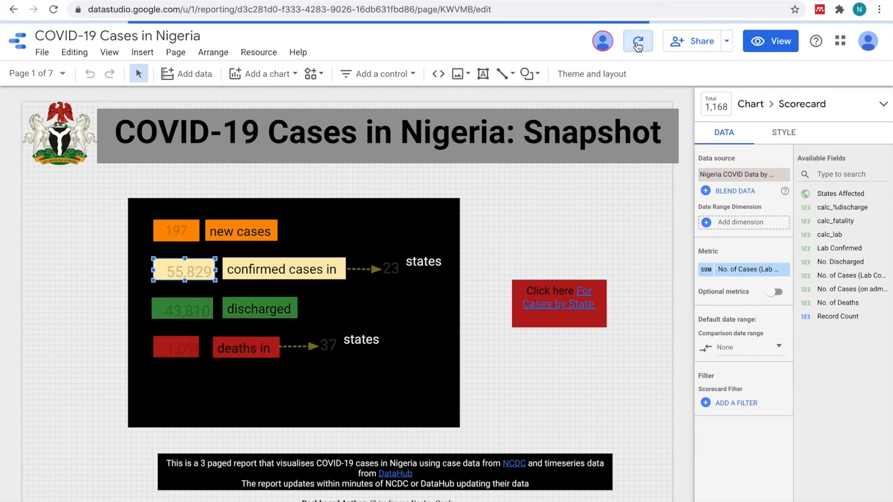
click(46, 74)
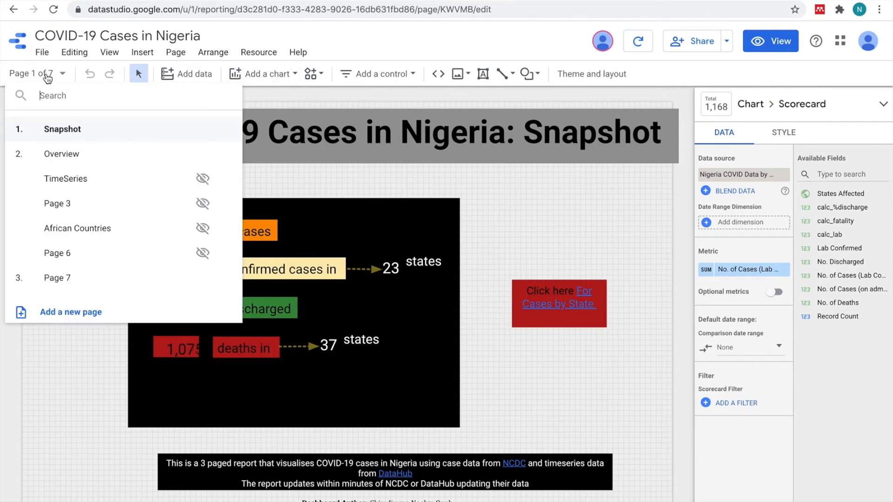
click(260, 52)
click(262, 52)
click(301, 75)
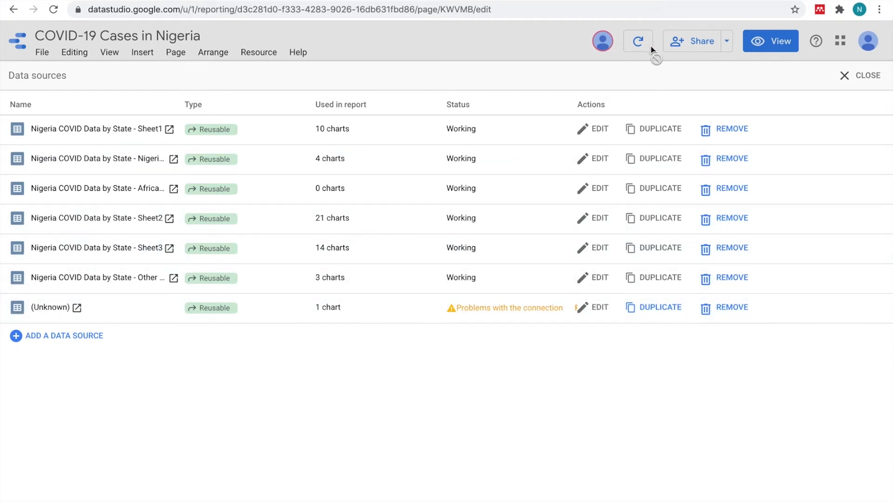
click(859, 75)
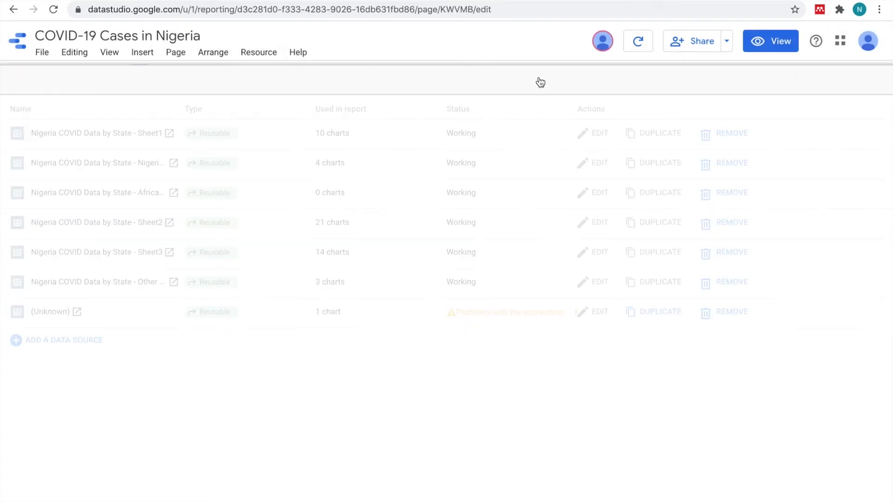
Step: Reload the shared editor's report and inspect the fields of the LongLatNigeria - longLat source from the added data sources
click(52, 11)
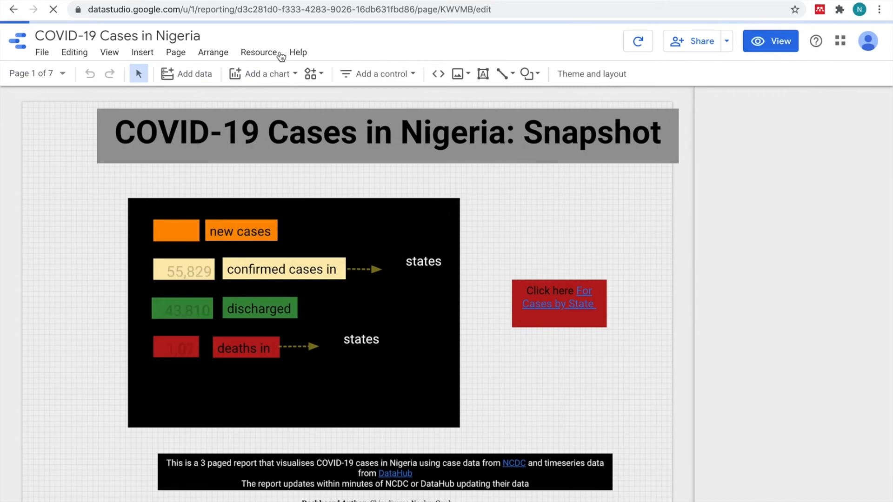
click(271, 52)
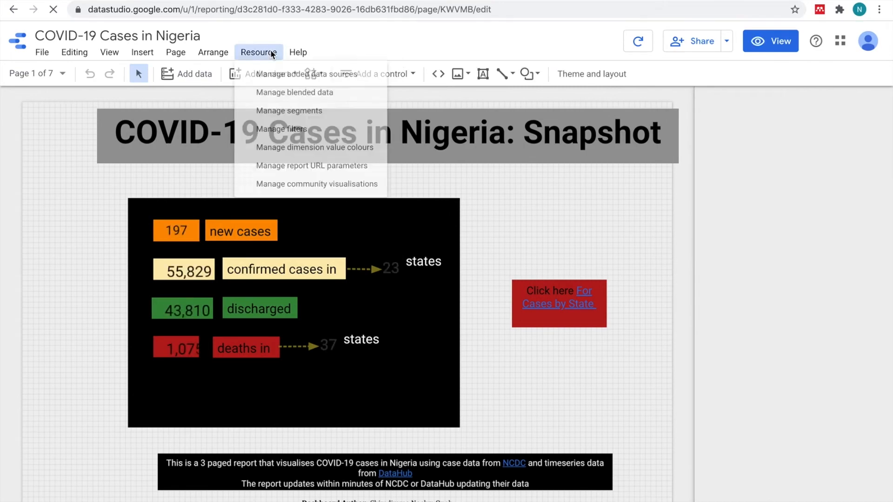
click(291, 76)
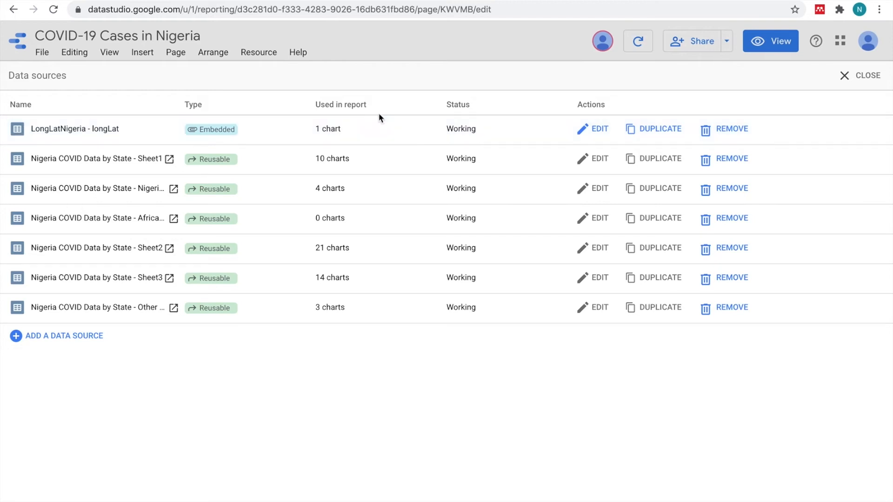
click(600, 131)
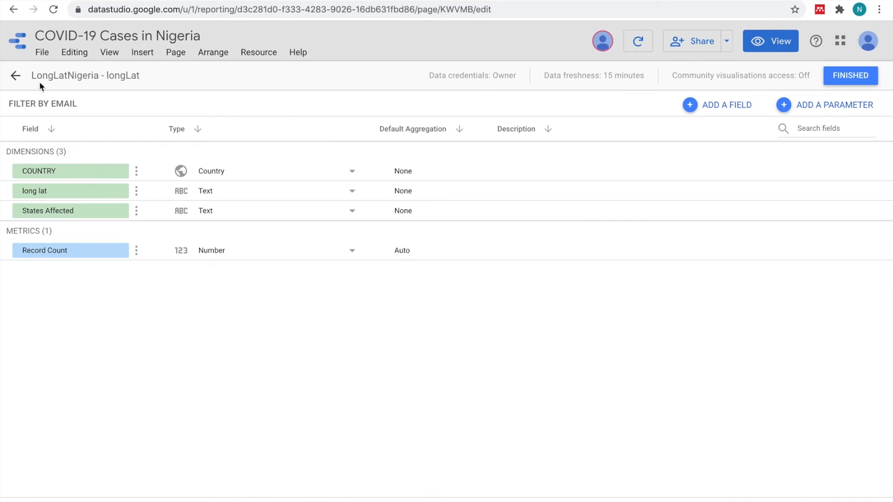
click(18, 77)
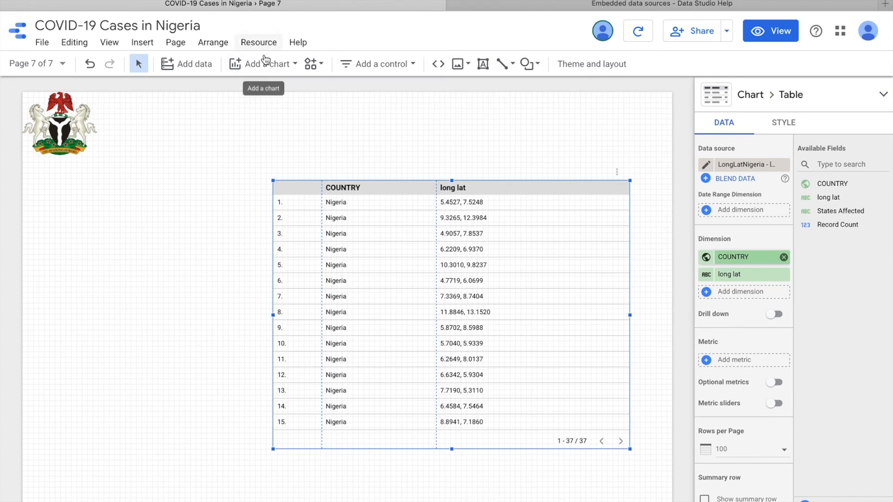
Step: Switch to the owner's report in Safari and make the LongLatNigeria - longLat data source reusable with Grant report editors access enabled
click(259, 42)
click(266, 44)
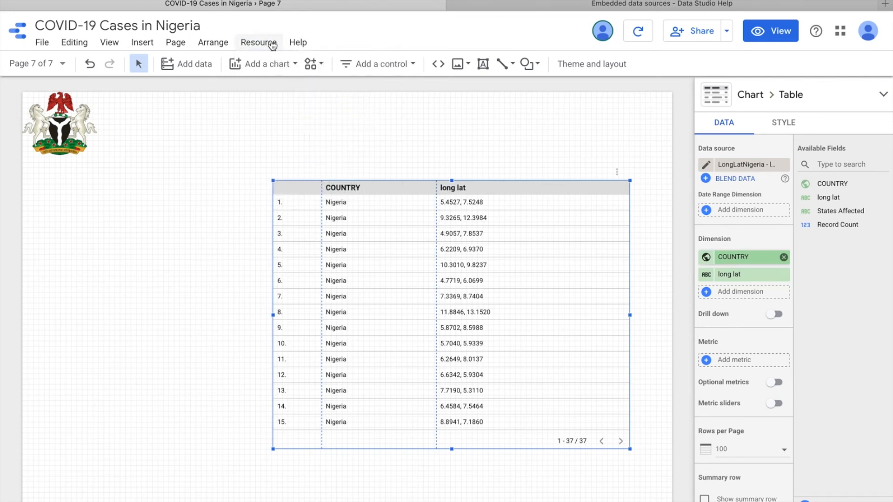
click(272, 43)
click(285, 65)
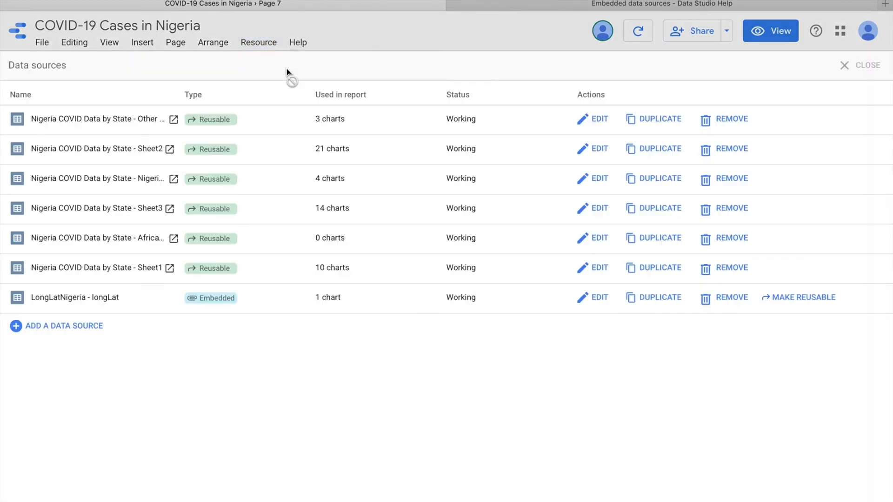
click(799, 299)
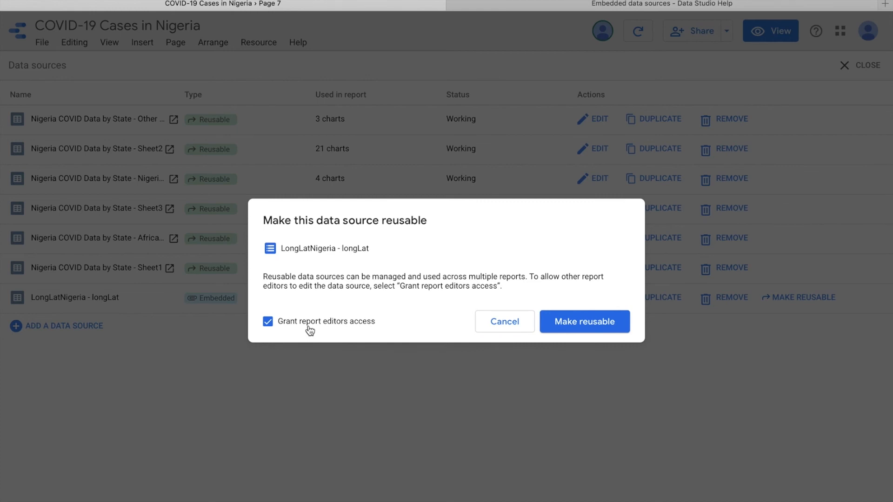
click(571, 324)
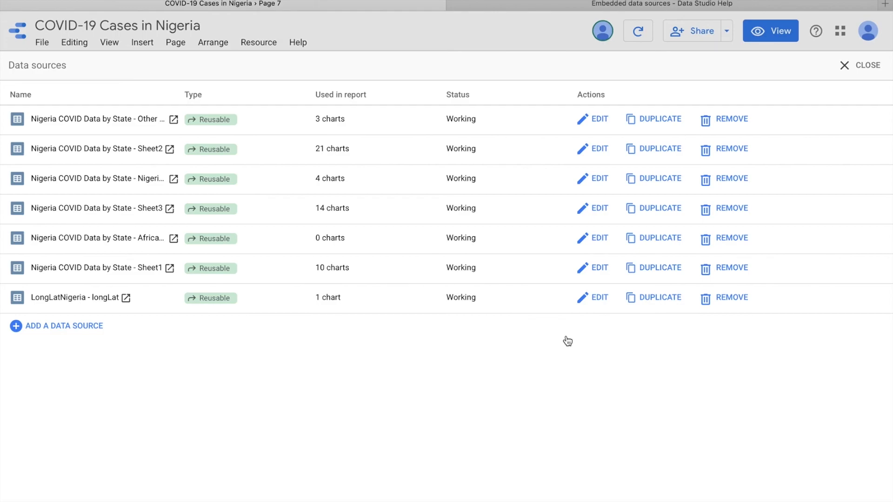
Step: Switch back to the shared editor's report in Chrome, close its data sources list and reload the report
key(ctrl+Up)
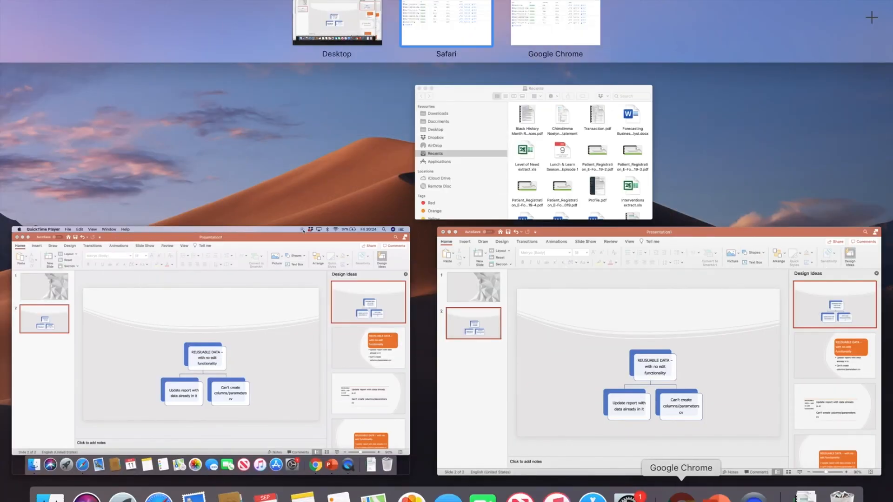
click(675, 495)
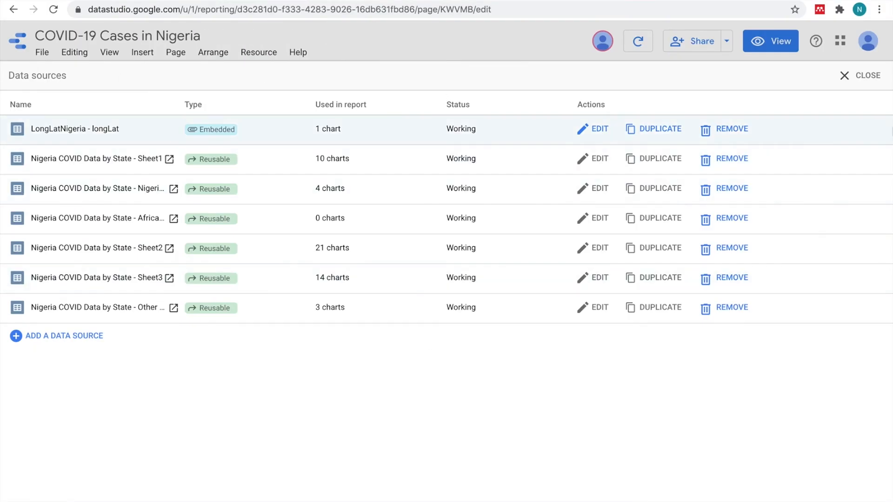
click(867, 78)
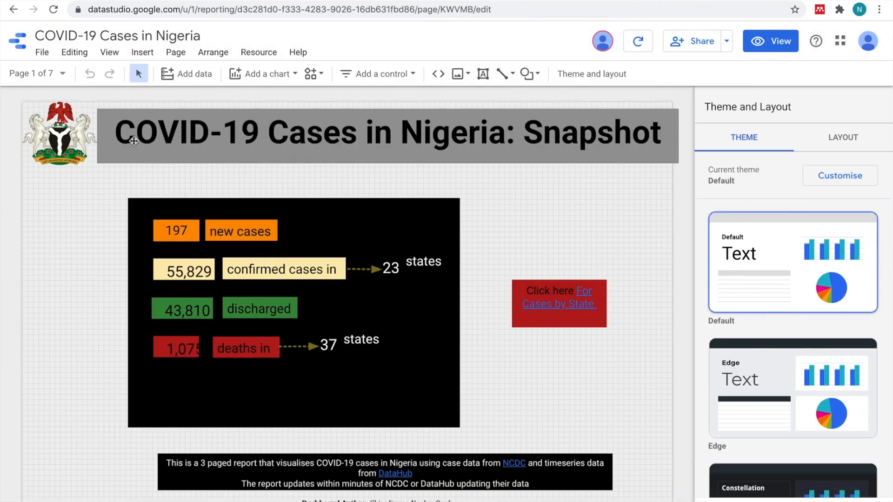
click(54, 10)
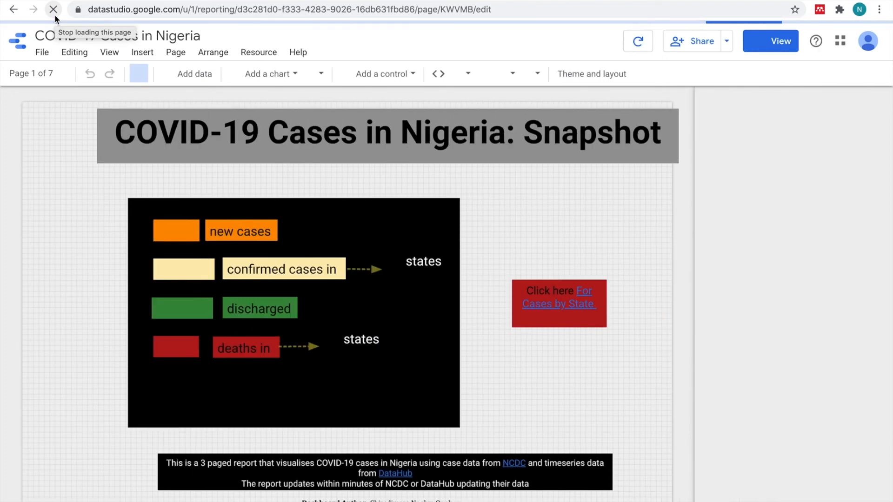
Step: Check the shared editor's type and edit options for the LongLatNigeria - longLat source, and return to the added data sources
click(257, 52)
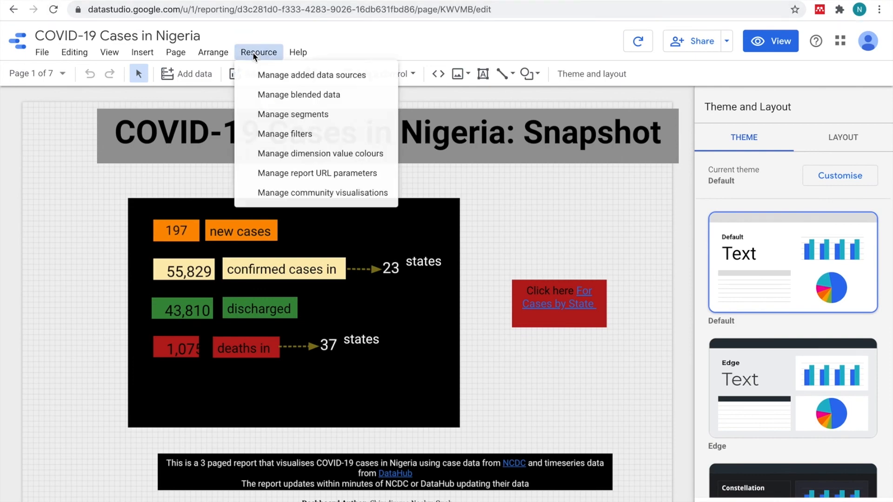
click(296, 77)
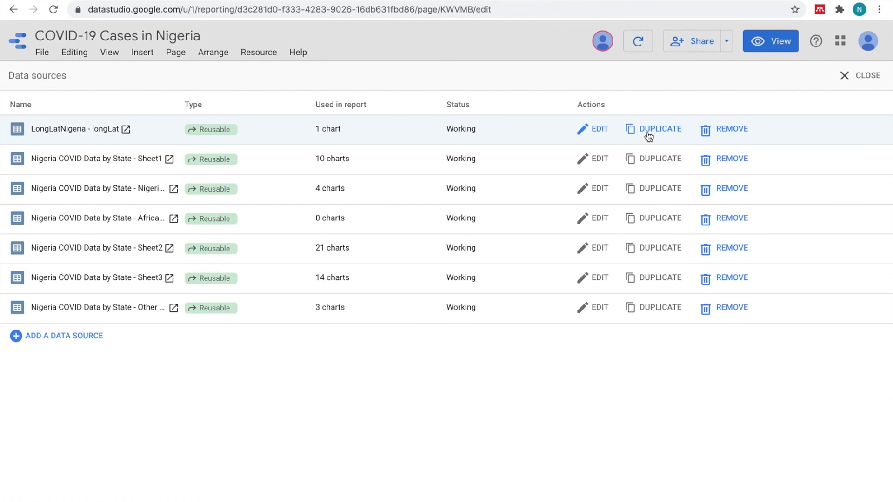
click(599, 129)
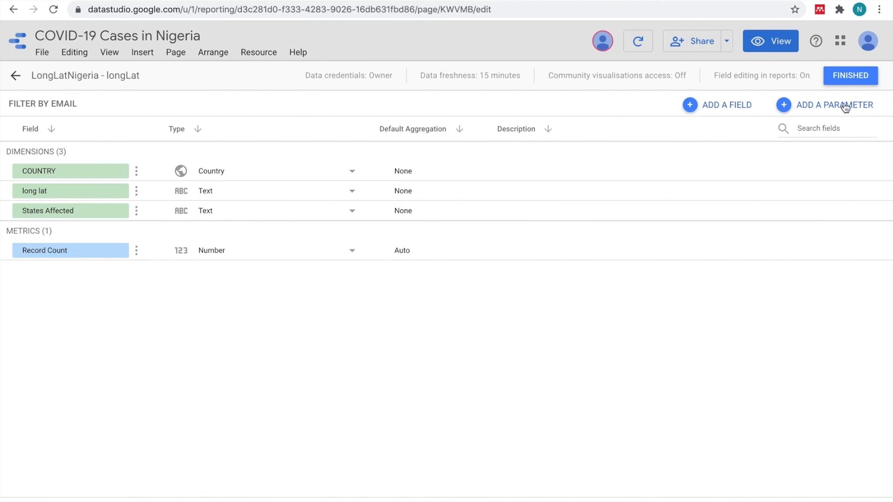
click(848, 80)
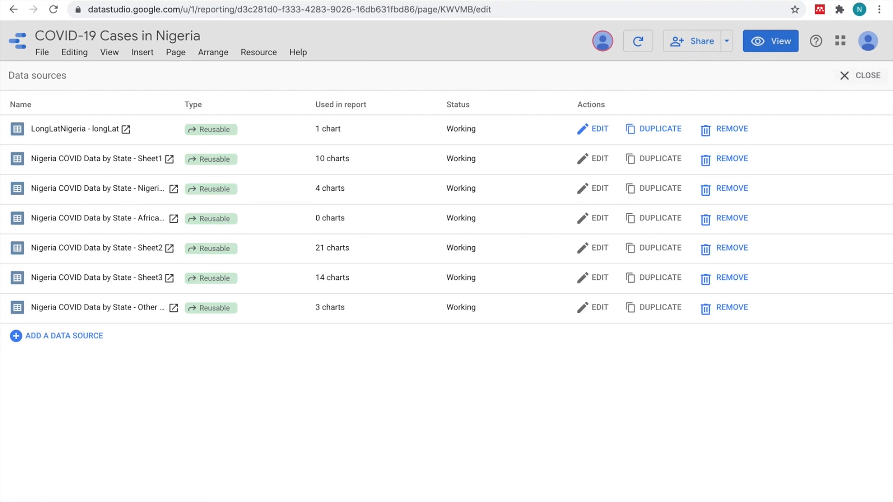
mouse_move(837, 1)
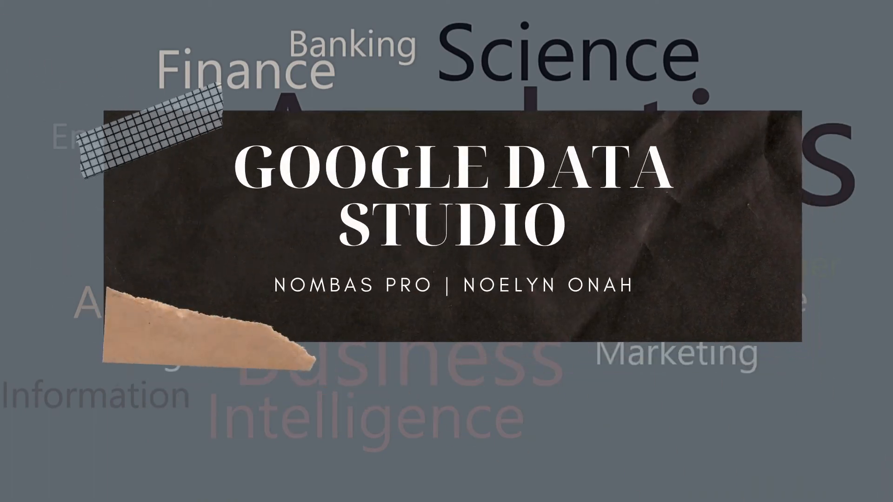